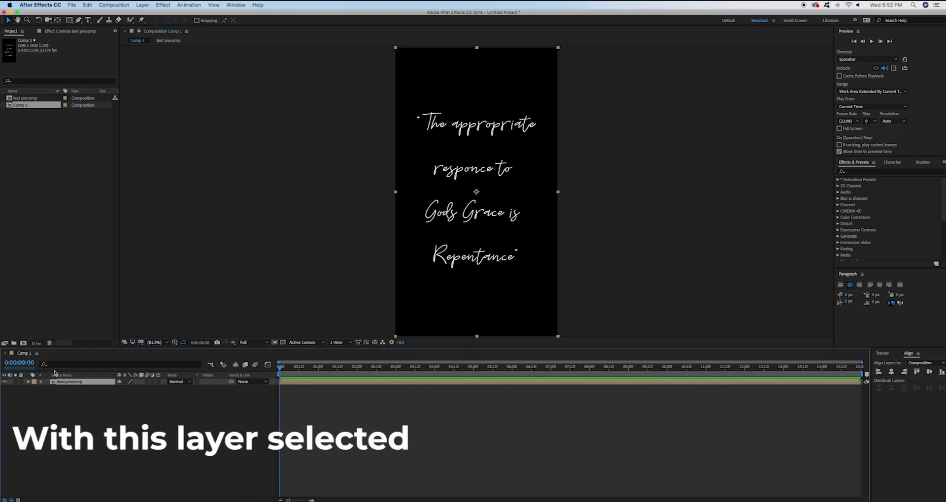
Apply Roughen Edges to the text precomp layer with Border 2.70, Edge Sharpness 3.00 and Scale 20
{"action": "left_click", "coordinate": [163, 5]}
{"action": "mouse_move", "coordinate": [188, 169]}
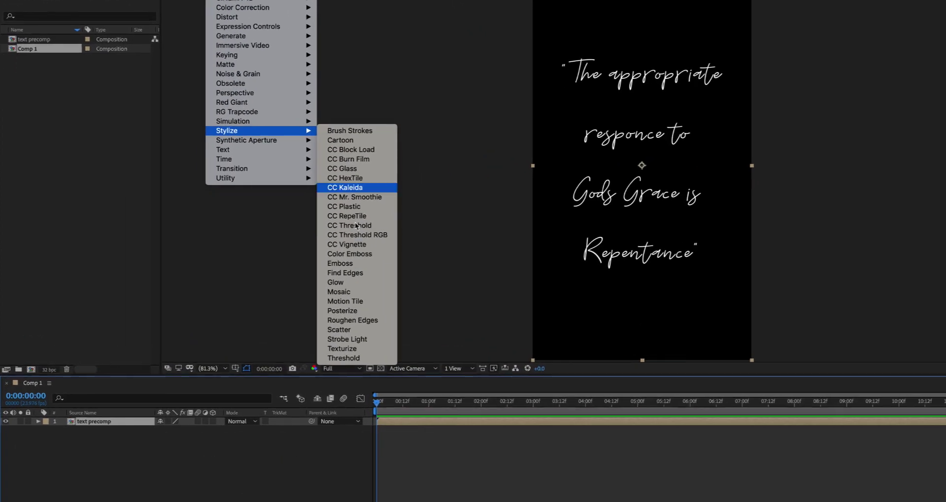
{"action": "left_click", "coordinate": [408, 327]}
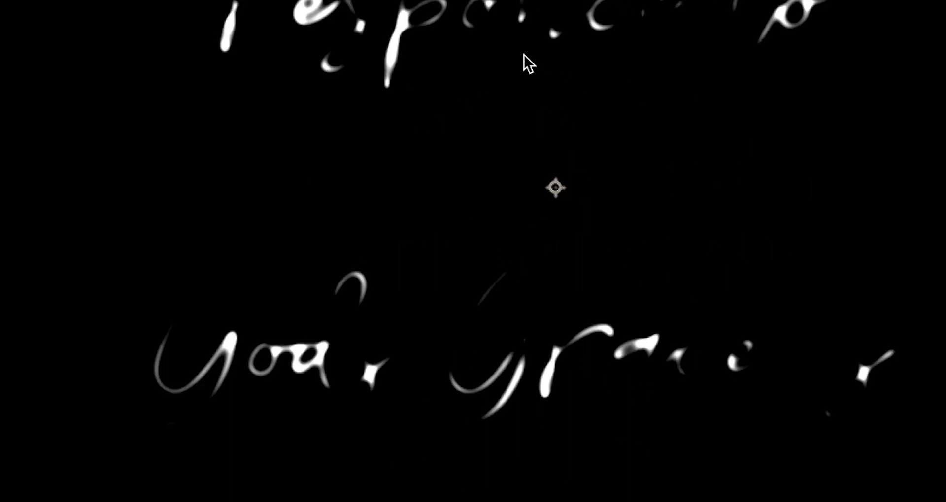
{"action": "left_click", "coordinate": [205, 147]}
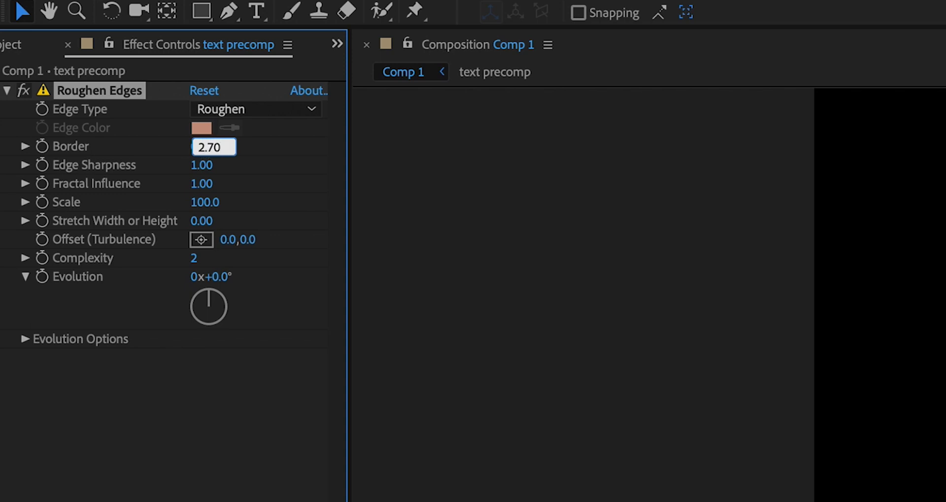
{"action": "type", "text": "3.00"}
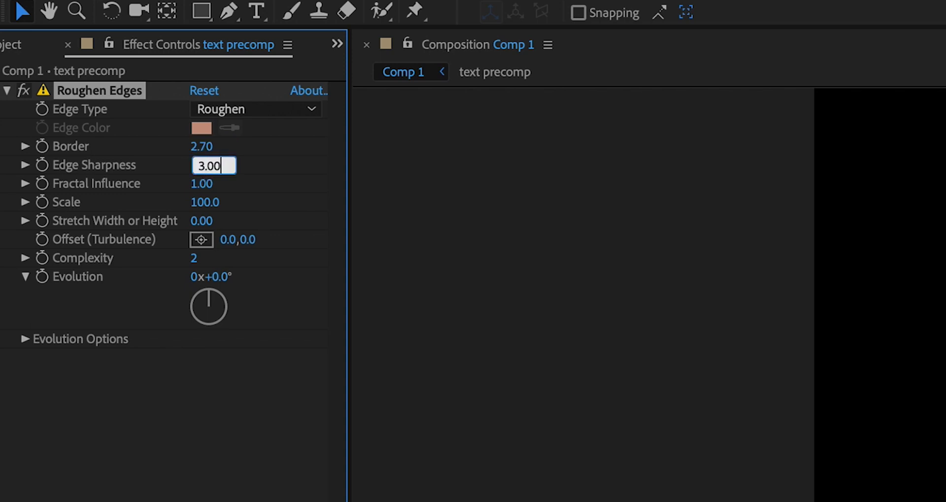
{"action": "type", "text": "20.0"}
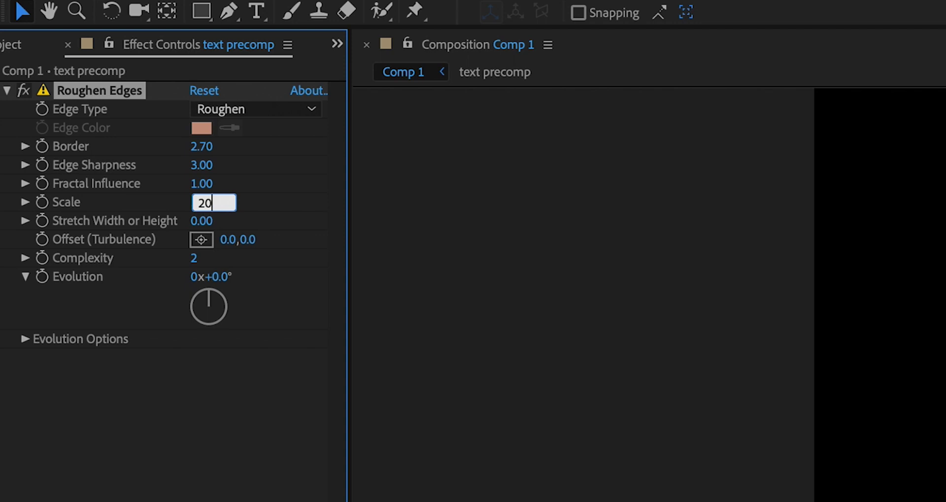
Duplicate the Roughen Edges effect and set the copy to edge type Rusty, Scale 11 and Border 1
{"action": "key", "text": "ctrl+d"}
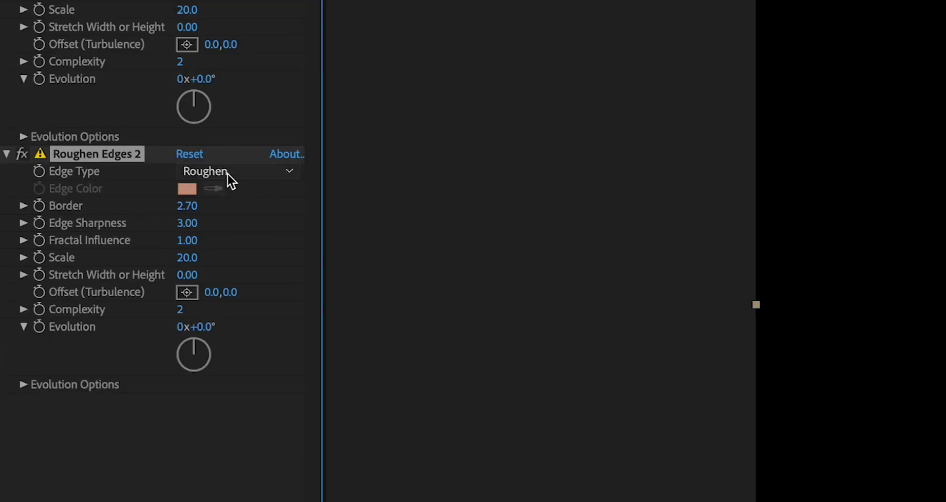
{"action": "left_click", "coordinate": [229, 172]}
{"action": "left_click", "coordinate": [230, 269]}
{"action": "left_click", "coordinate": [187, 258]}
{"action": "type", "text": "11"}
{"action": "left_click", "coordinate": [267, 230]}
{"action": "left_click", "coordinate": [187, 206]}
{"action": "type", "text": "1"}
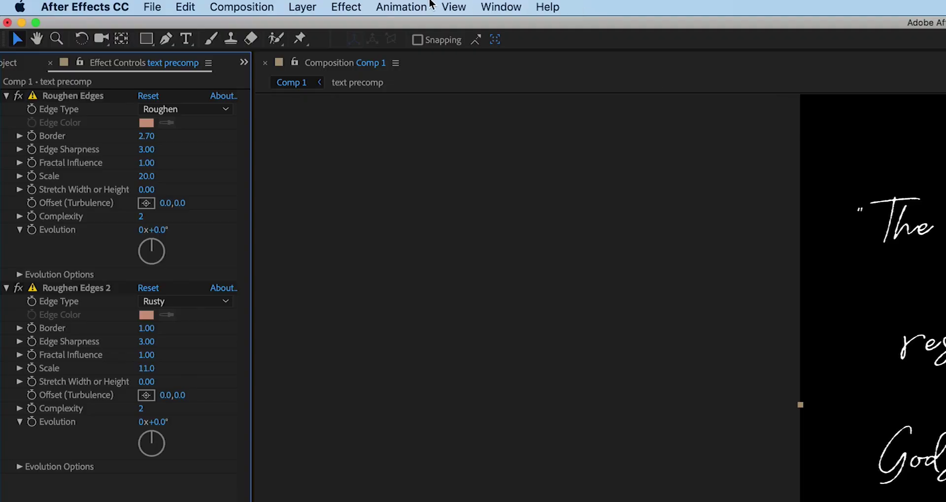
Apply Turbulent Displace to the text precomp layer with Amount 9 and Size 15
{"action": "left_click", "coordinate": [357, 7]}
{"action": "mouse_move", "coordinate": [394, 170]}
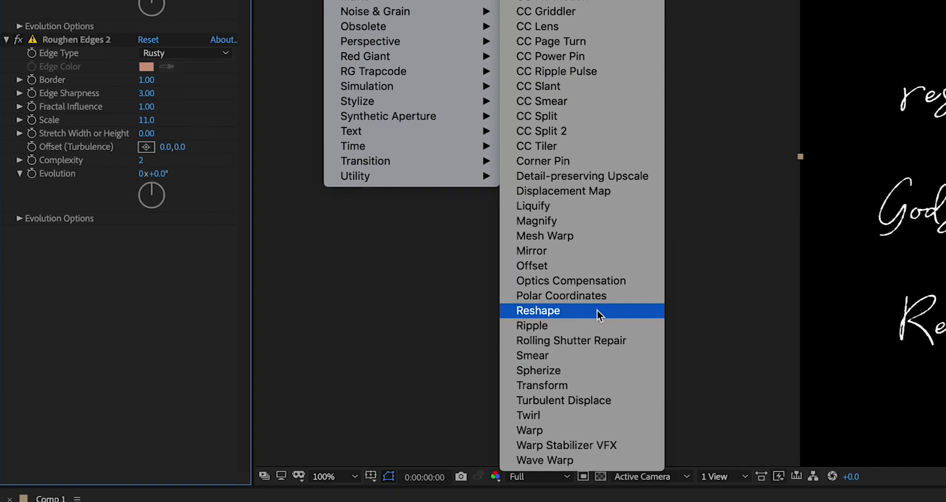
{"action": "left_click", "coordinate": [583, 279]}
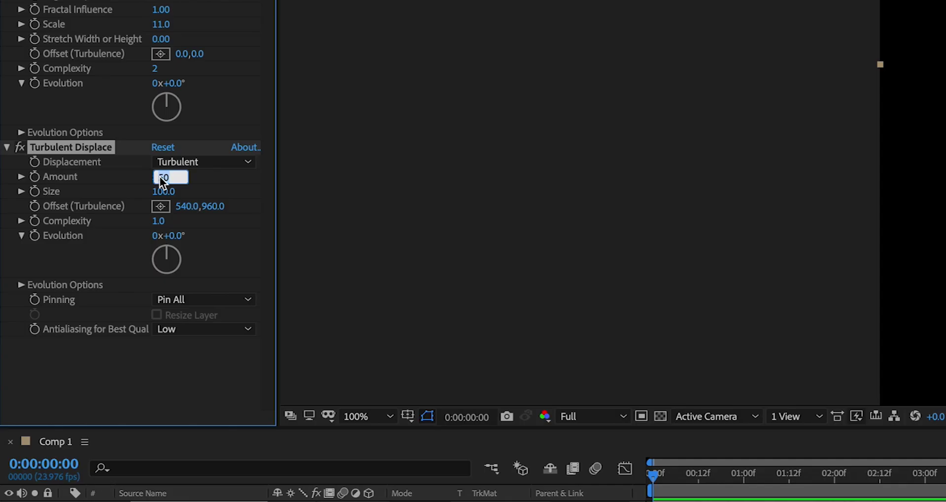
{"action": "key", "text": "Return"}
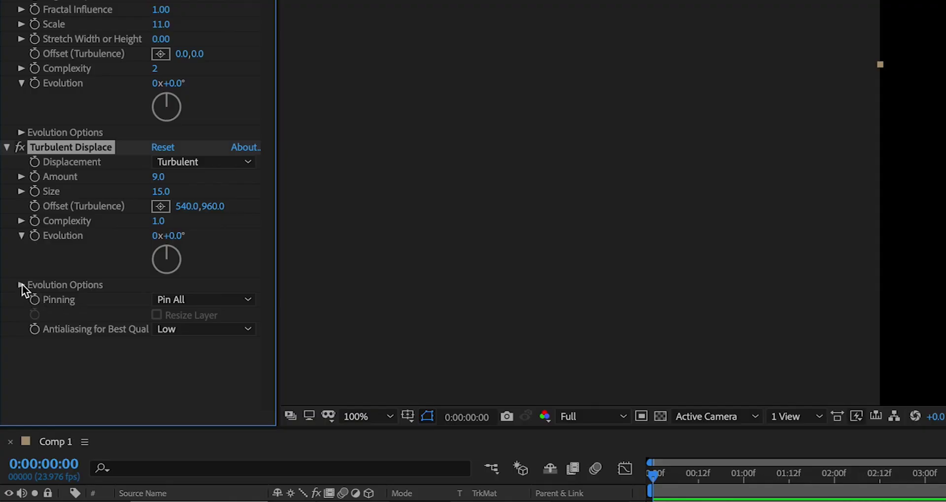
Add the expression time*3 to the Random Seed in Turbulent Displace's Evolution Options
{"action": "left_click", "coordinate": [21, 284]}
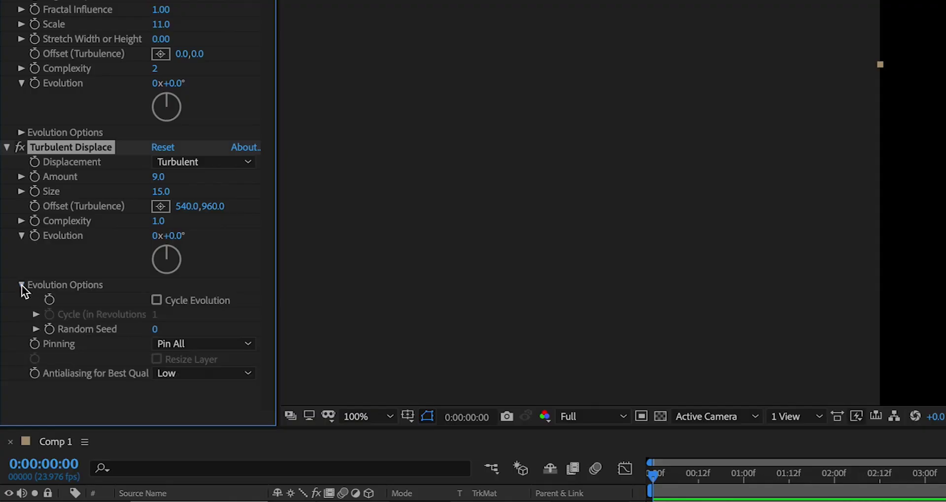
{"action": "left_click", "coordinate": [35, 329]}
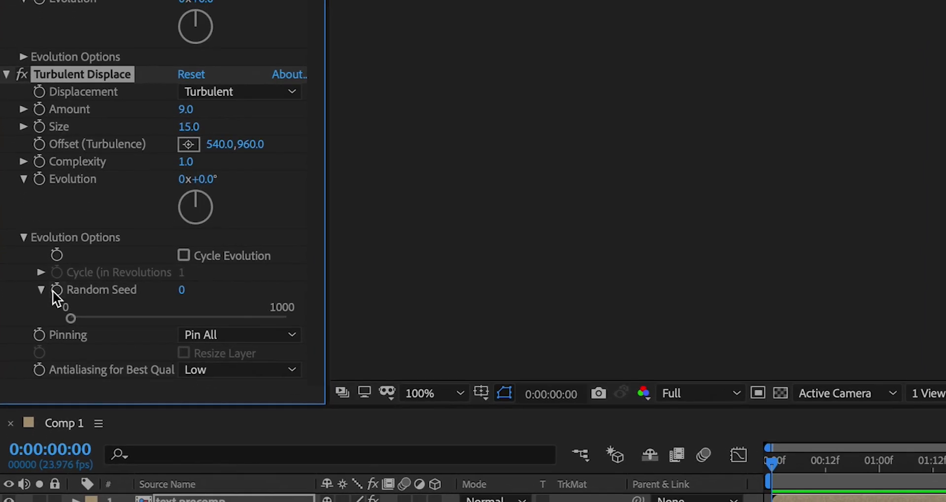
{"action": "left_click", "coordinate": [60, 274], "text": "alt"}
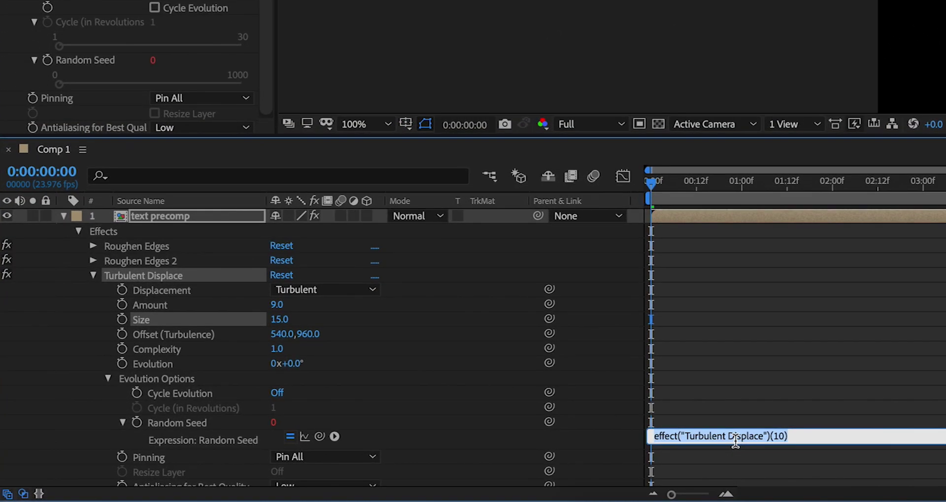
{"action": "type", "text": "time*3"}
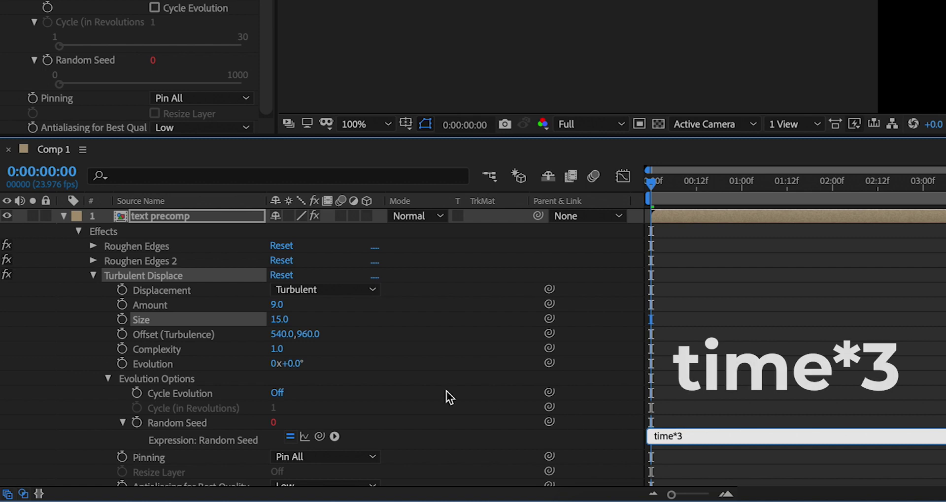
{"action": "left_click", "coordinate": [446, 391]}
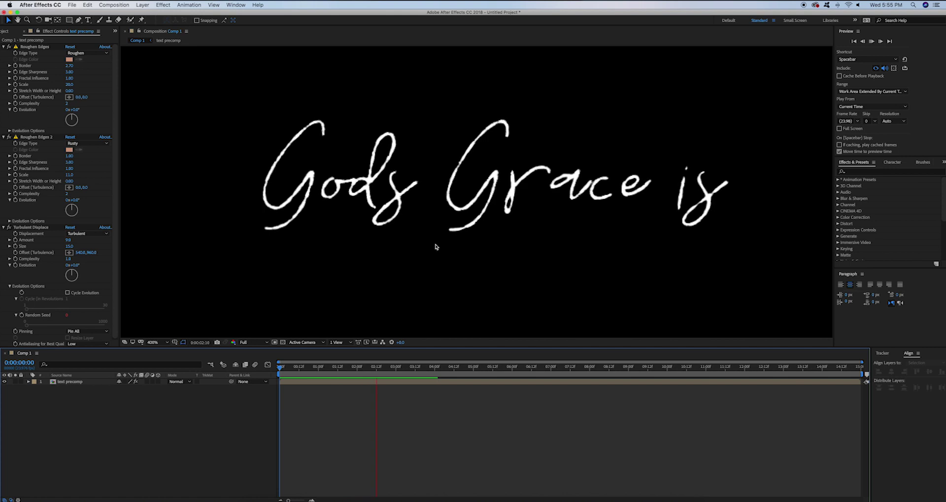
Duplicate the text precomp layer in Comp 1
{"action": "scroll", "coordinate": [435, 251], "scroll_direction": "down", "scroll_amount": 4}
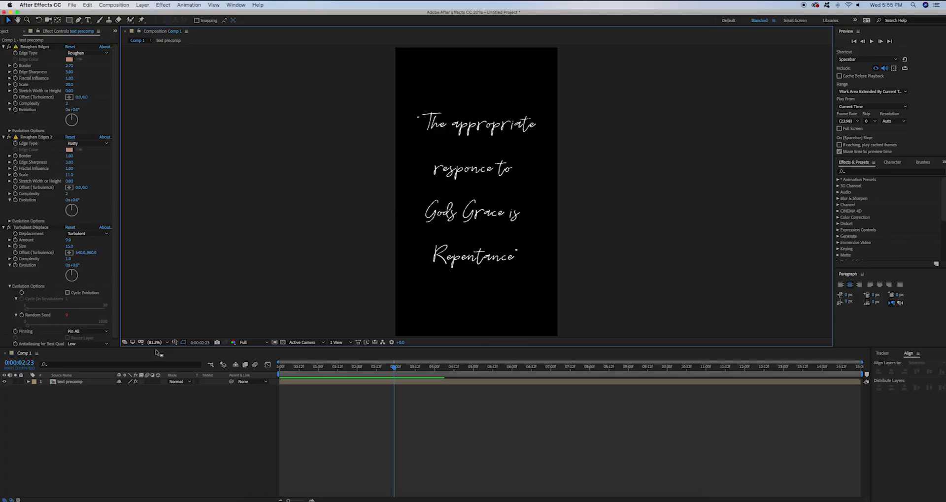
{"action": "left_click", "coordinate": [75, 382]}
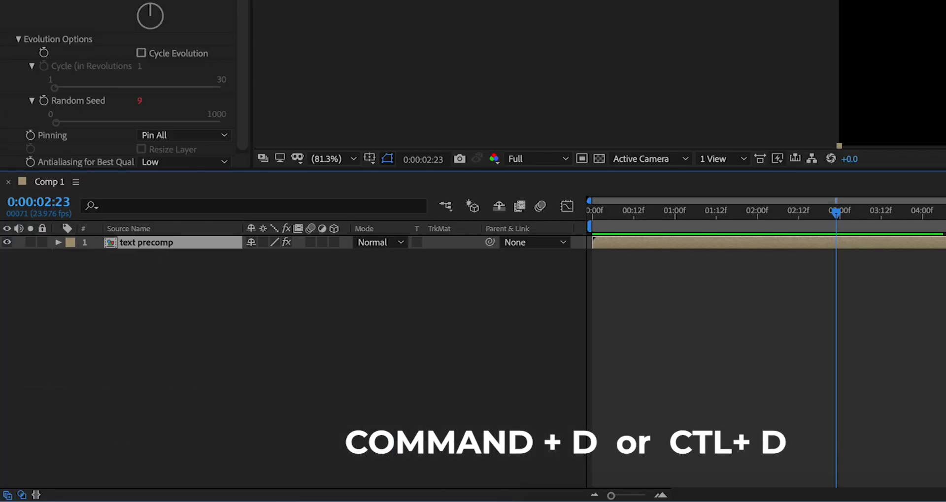
{"action": "left_click", "coordinate": [95, 4]}
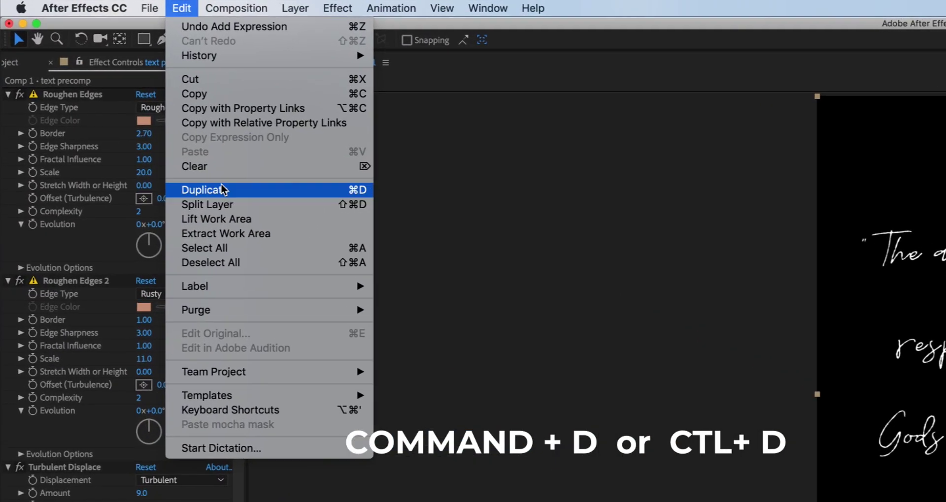
{"action": "left_click", "coordinate": [223, 190]}
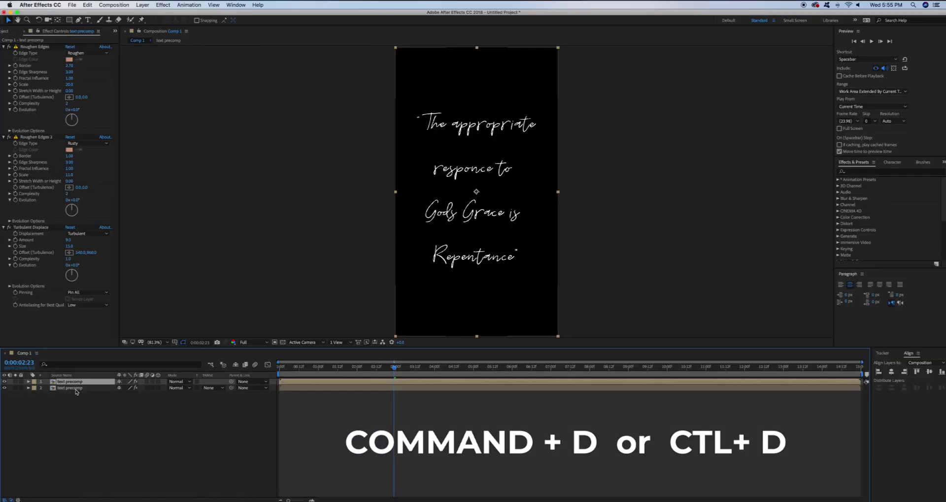
On the lower text precomp layer, set Turbulent Displace's Evolution to 3x+3.0° and its Amount to 36
{"action": "left_click", "coordinate": [76, 389]}
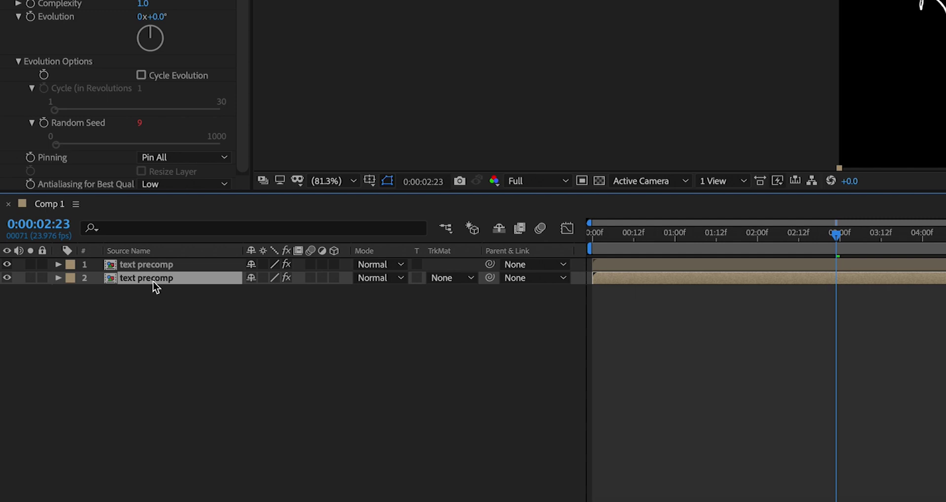
{"action": "left_click_drag", "start_coordinate": [140, 18], "coordinate": [142, 17]}
{"action": "left_click", "coordinate": [142, 18]}
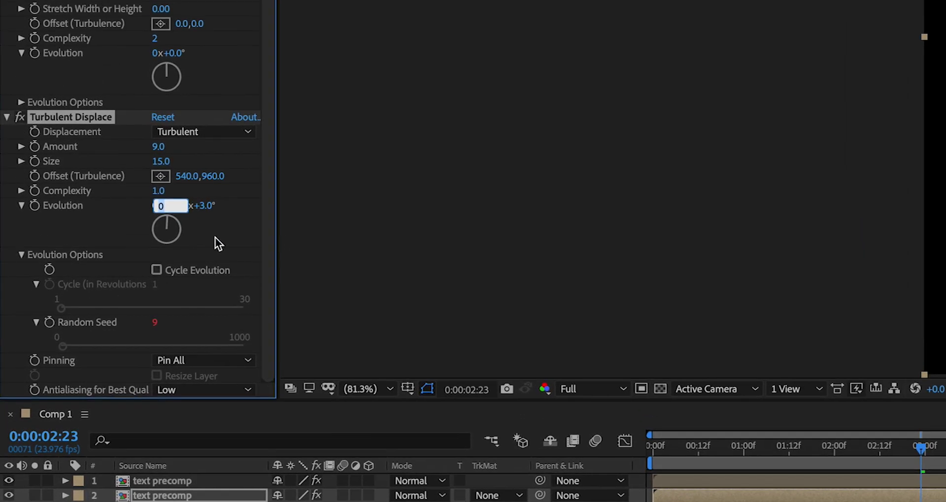
{"action": "type", "text": "3"}
{"action": "left_click", "coordinate": [215, 235]}
{"action": "left_click", "coordinate": [159, 146]}
{"action": "type", "text": "36"}
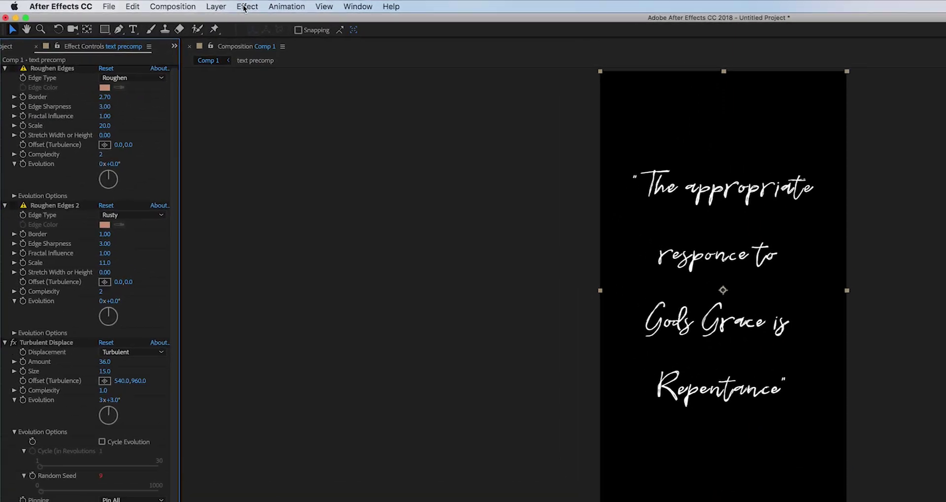
Add the Simple Choker effect to the lower text precomp layer and set Choke Matte to 2.50
{"action": "left_click", "coordinate": [170, 5]}
{"action": "mouse_move", "coordinate": [376, 209]}
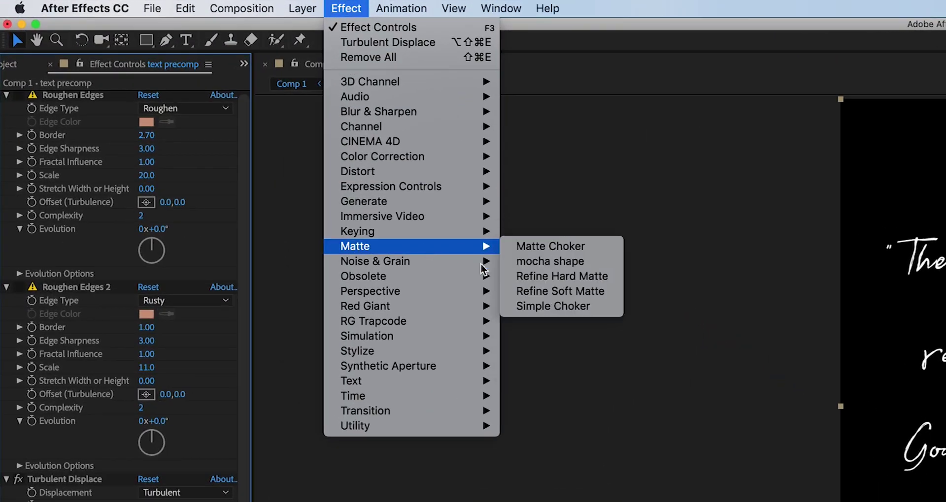
{"action": "left_click", "coordinate": [542, 306]}
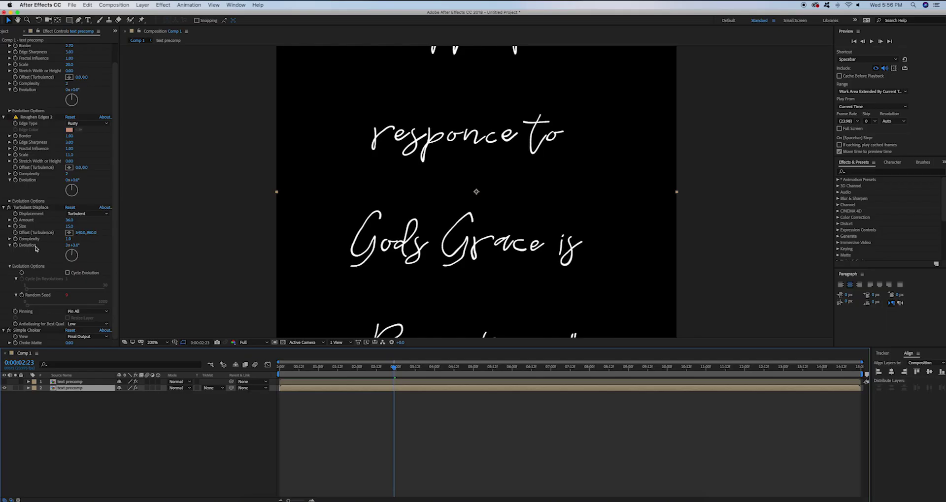
{"action": "left_click_drag", "start_coordinate": [147, 161], "coordinate": [152, 164]}
{"action": "left_click_drag", "start_coordinate": [72, 345], "coordinate": [81, 345]}
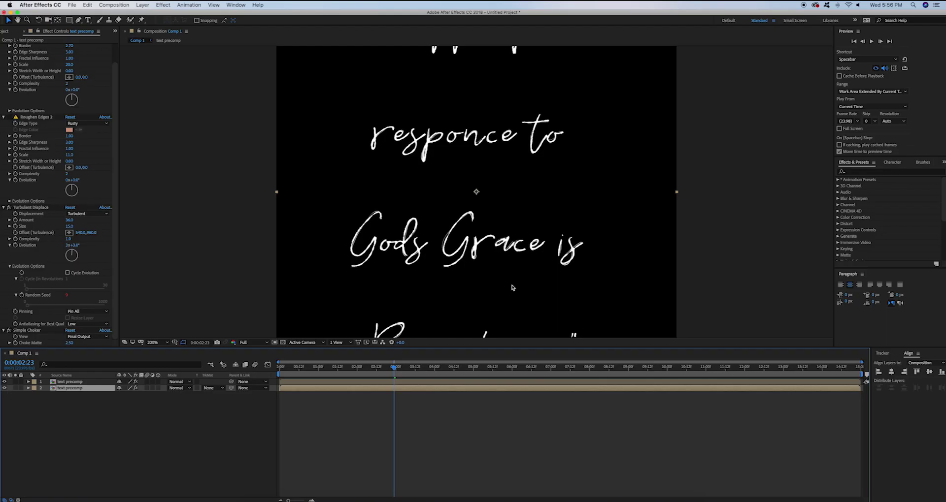
{"action": "scroll", "coordinate": [512, 178], "scroll_direction": "up", "scroll_amount": 2}
{"action": "left_click_drag", "start_coordinate": [512, 178], "coordinate": [543, 95]}
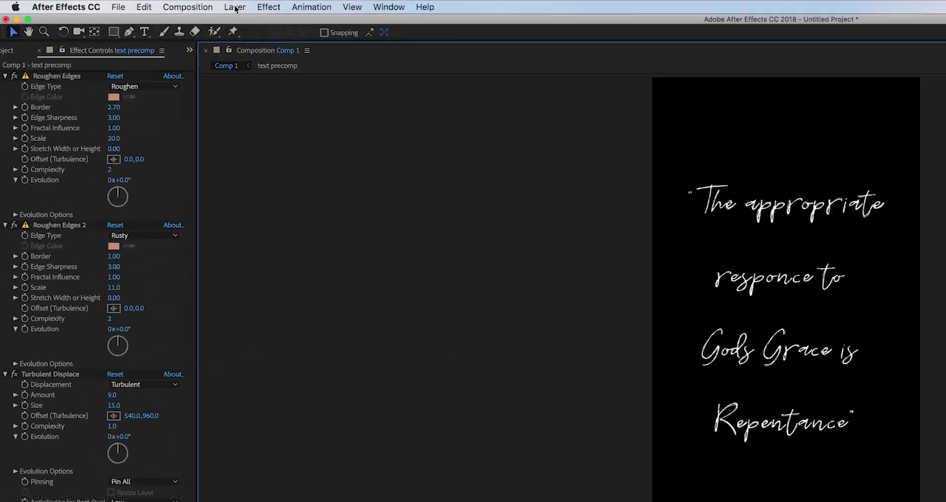
Create a new 1080 x 1920 px solid layer in the green colour 2FA194
{"action": "left_click", "coordinate": [146, 5]}
{"action": "mouse_move", "coordinate": [148, 13]}
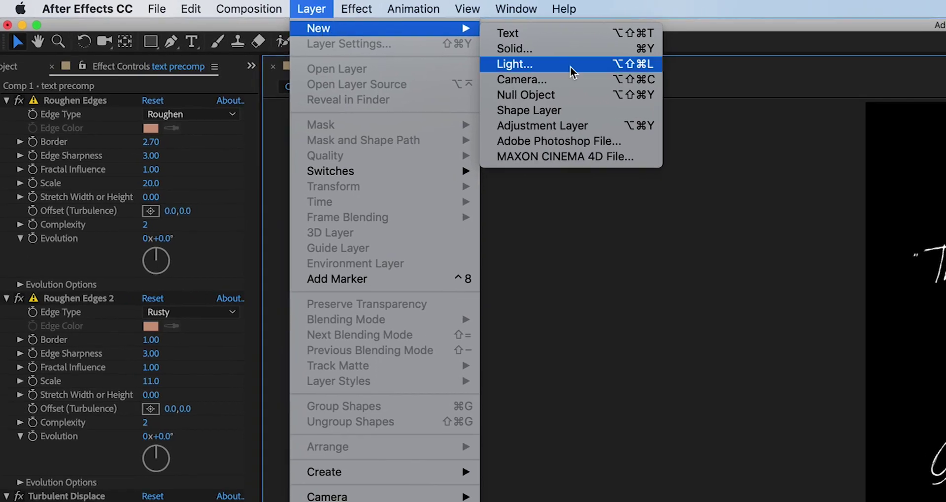
{"action": "left_click", "coordinate": [547, 53]}
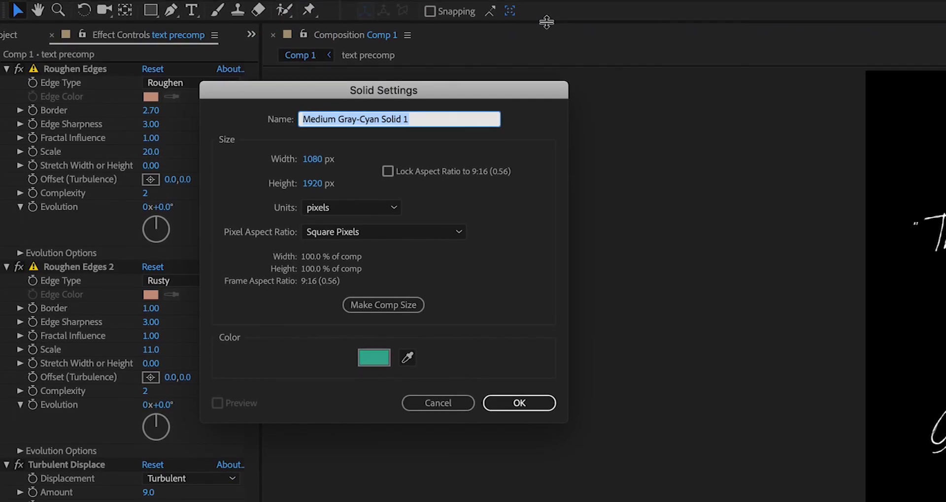
{"action": "left_click", "coordinate": [373, 351]}
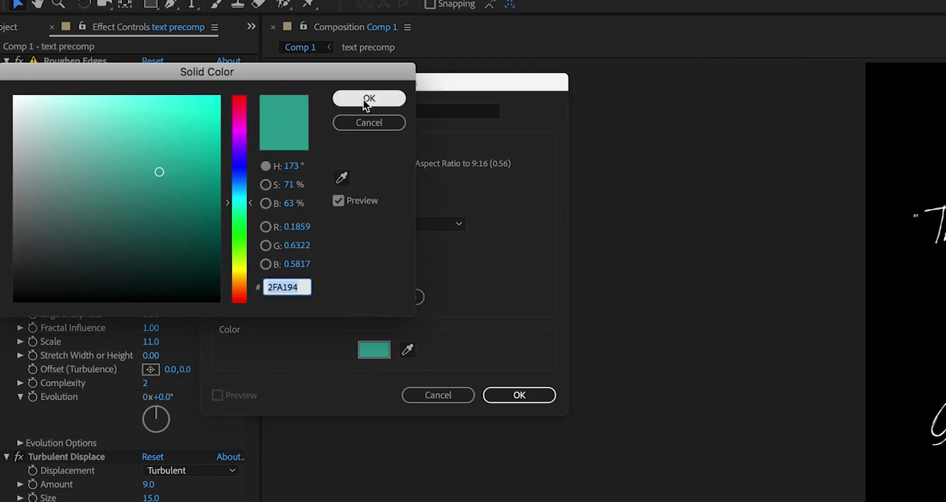
{"action": "key", "text": "Return"}
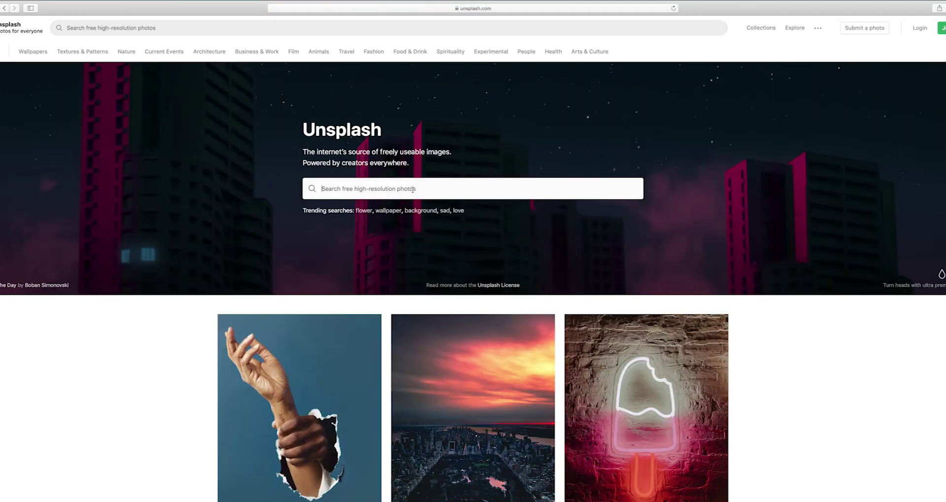
Switch to Unsplash in the browser, search for flowers and look through the photos
{"action": "left_click", "coordinate": [413, 190]}
{"action": "type", "text": "flowers"}
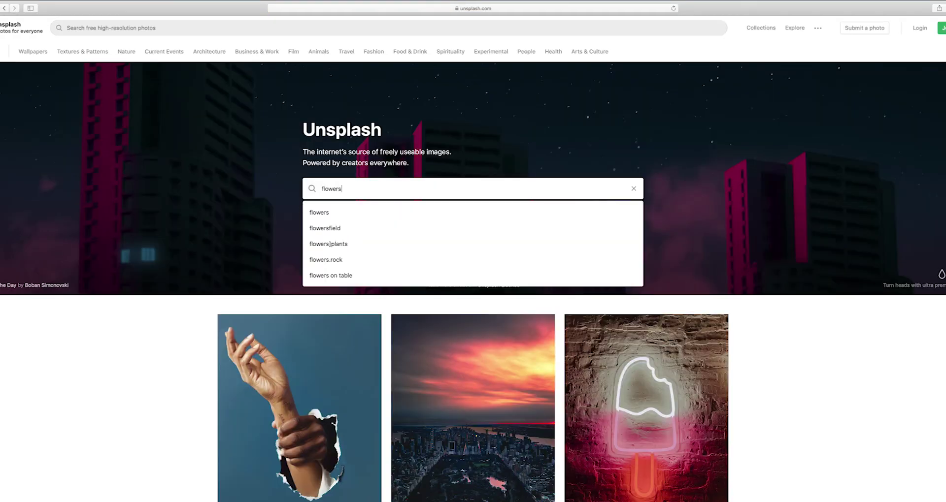
{"action": "key", "text": "Return"}
{"action": "scroll", "coordinate": [534, 270], "scroll_direction": "down", "scroll_amount": 3}
{"action": "scroll", "coordinate": [534, 270], "scroll_direction": "down", "scroll_amount": 8}
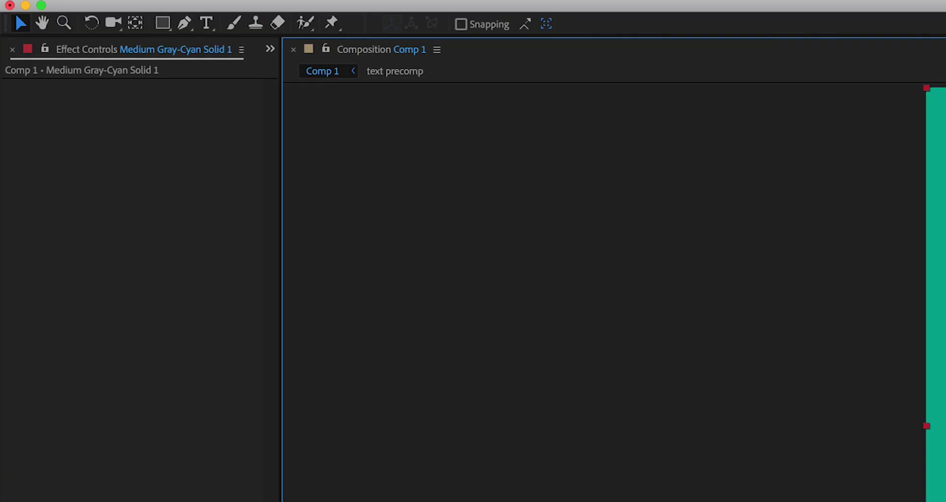
Import flowers.jpg from the (assets) folder into the project as footage
{"action": "left_click", "coordinate": [270, 48]}
{"action": "left_click", "coordinate": [292, 69]}
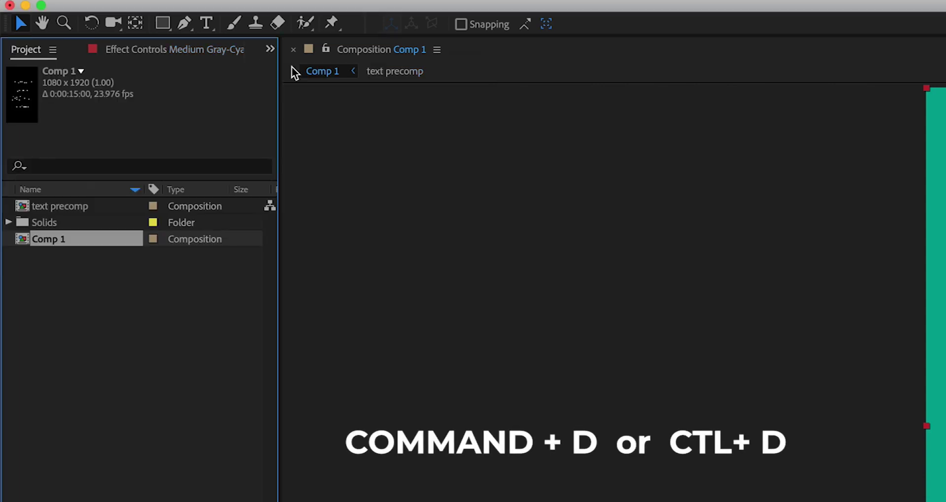
{"action": "left_click", "coordinate": [79, 360]}
{"action": "double_click", "coordinate": [79, 360]}
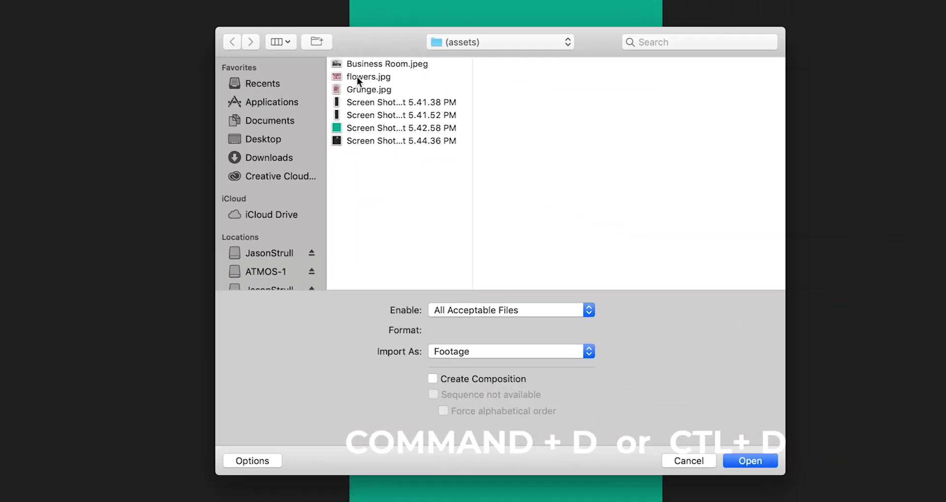
{"action": "left_click", "coordinate": [357, 76]}
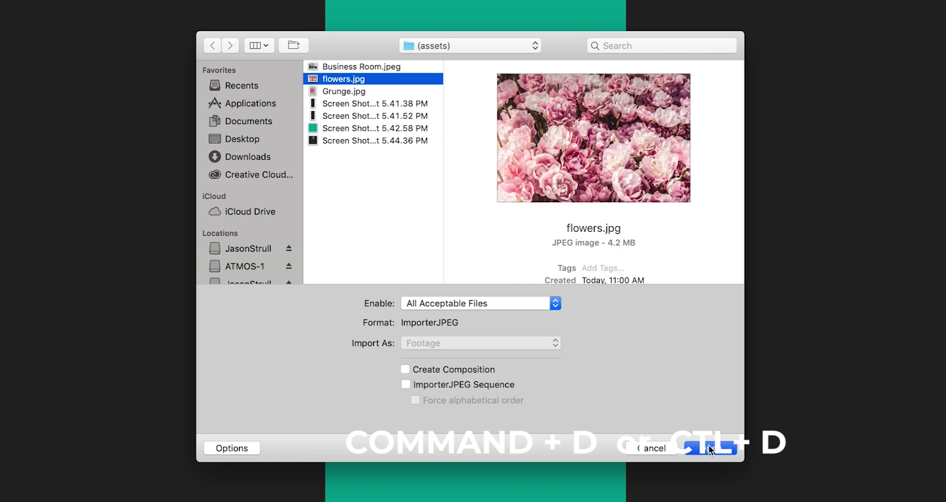
{"action": "left_click", "coordinate": [709, 449]}
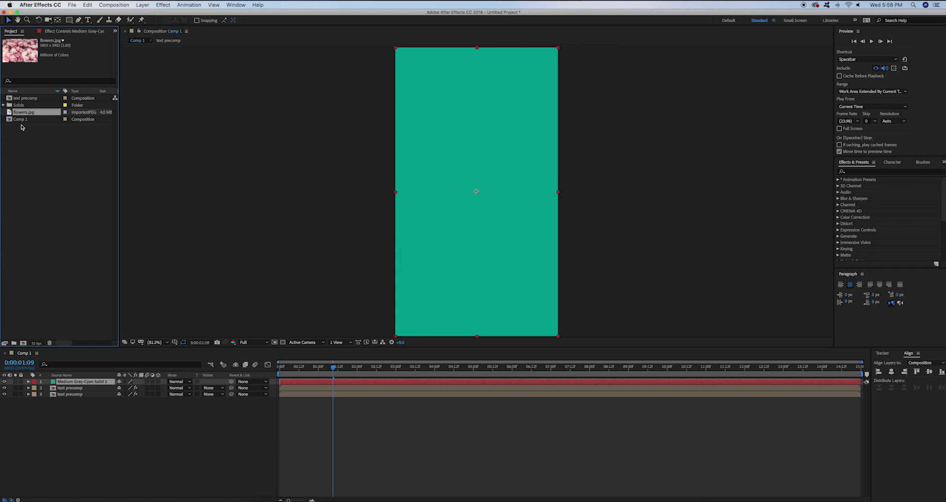
Add flowers.jpg to Comp 1 beneath the text precomp layers and move the green solid below it
{"action": "left_click_drag", "start_coordinate": [51, 186], "coordinate": [73, 400]}
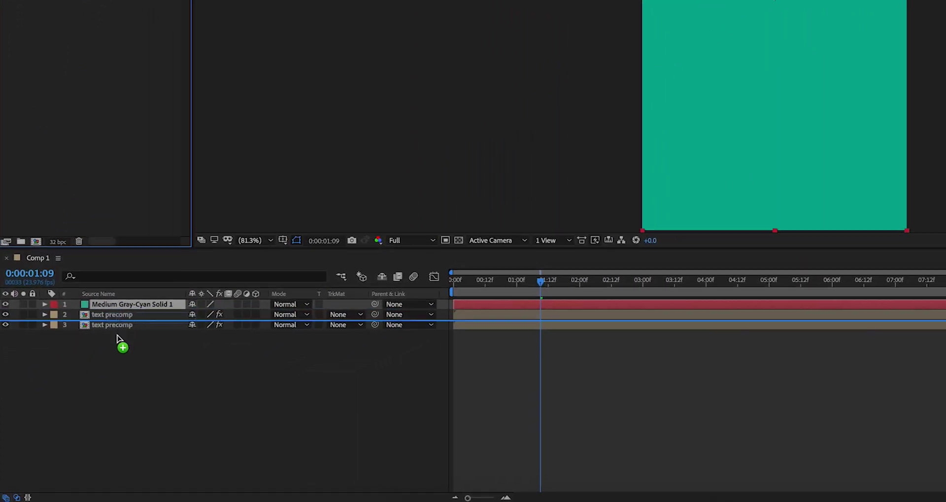
{"action": "left_click_drag", "start_coordinate": [118, 340], "coordinate": [116, 336]}
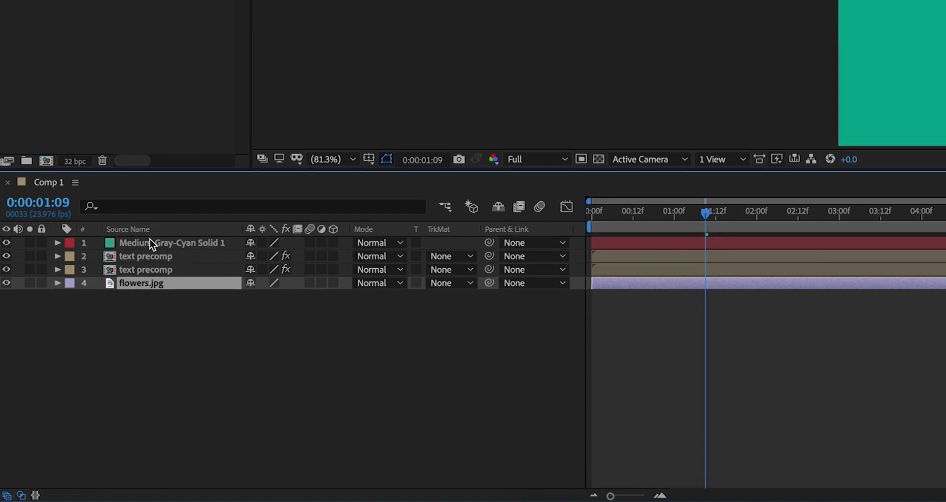
{"action": "left_click_drag", "start_coordinate": [149, 239], "coordinate": [147, 277]}
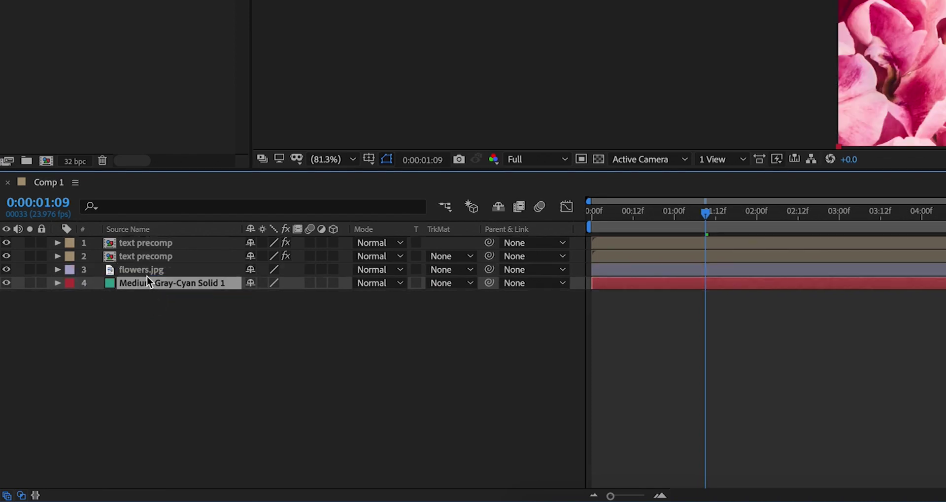
Reveal the transform properties of the flowers.jpg layer and set its Scale to 50%
{"action": "left_click", "coordinate": [148, 271]}
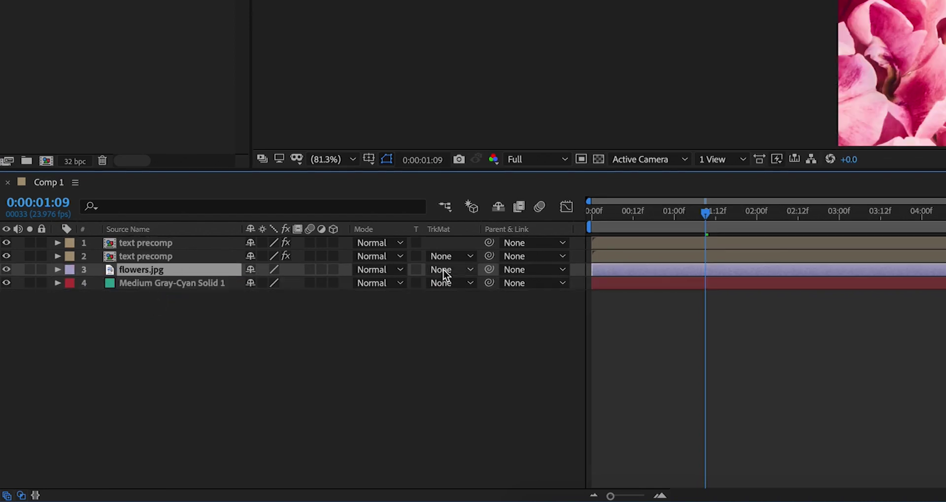
{"action": "left_click", "coordinate": [58, 270]}
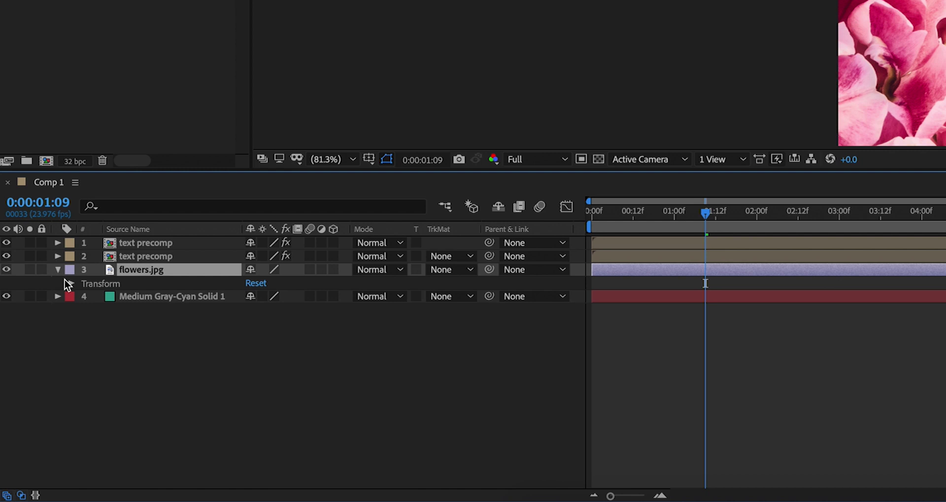
{"action": "left_click", "coordinate": [71, 284]}
{"action": "left_click_drag", "start_coordinate": [298, 327], "coordinate": [254, 325]}
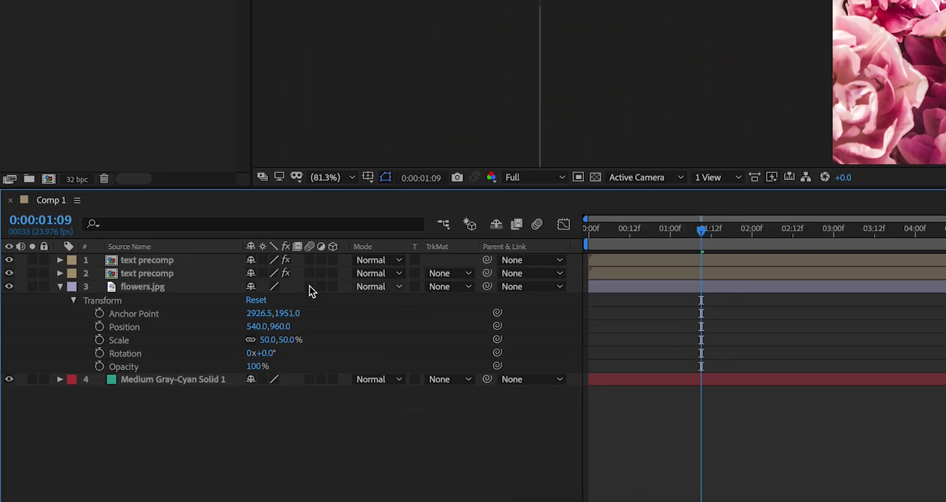
Set the flowers.jpg layer's blending mode to Overlay and lower its Opacity to 11%
{"action": "left_click", "coordinate": [391, 289]}
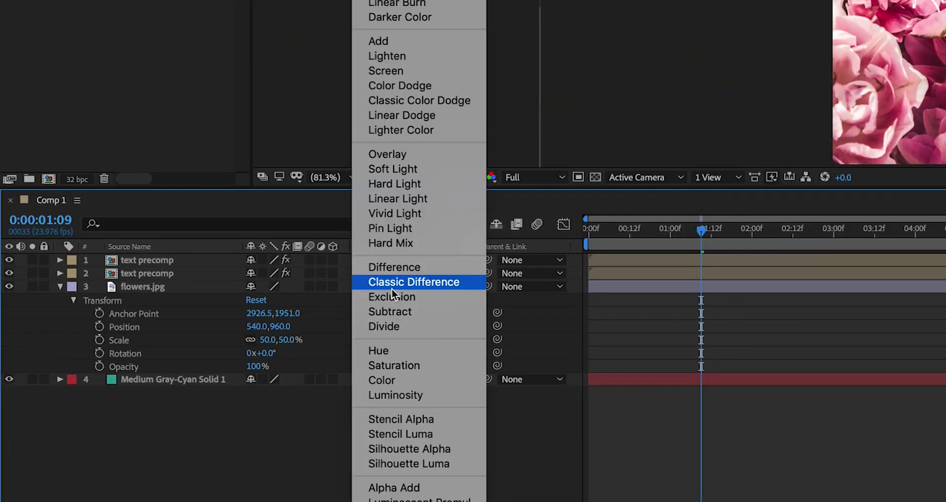
{"action": "left_click", "coordinate": [403, 155]}
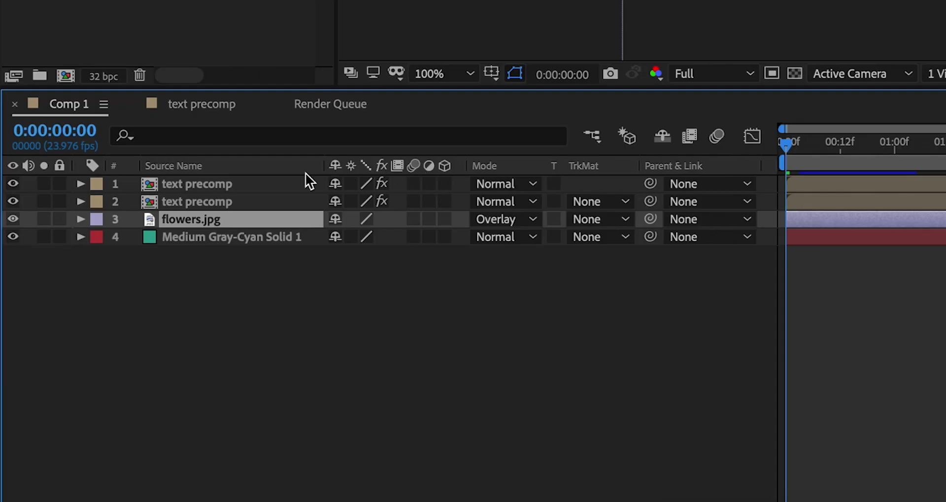
{"action": "right_click", "coordinate": [304, 171]}
{"action": "mouse_move", "coordinate": [347, 243]}
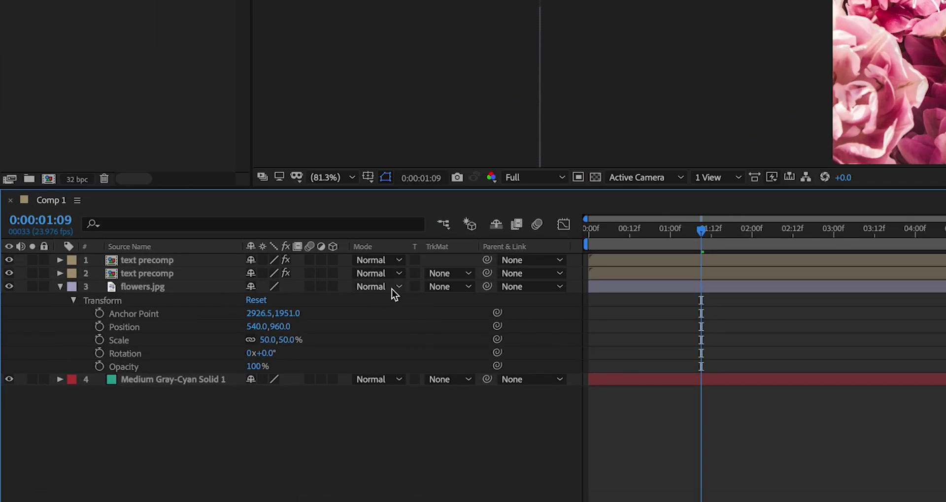
{"action": "left_click", "coordinate": [392, 288]}
{"action": "left_click", "coordinate": [403, 160]}
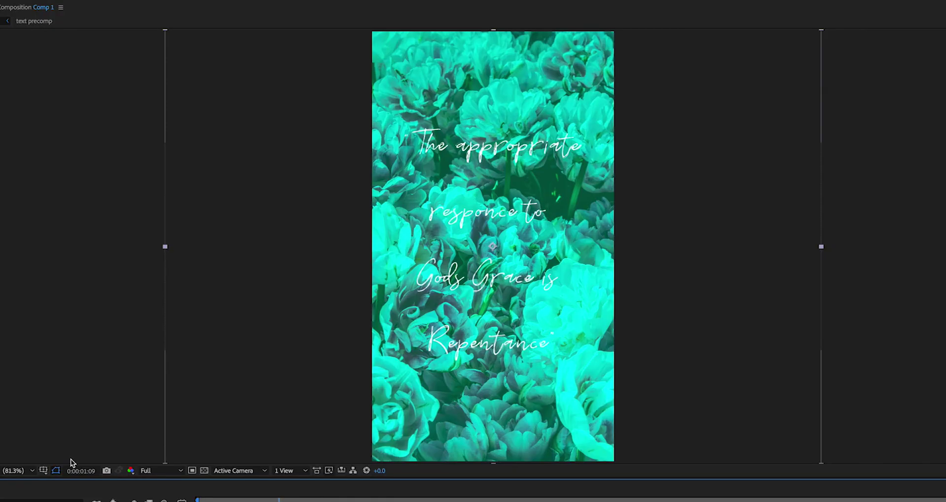
{"action": "left_click_drag", "start_coordinate": [160, 408], "coordinate": [193, 350]}
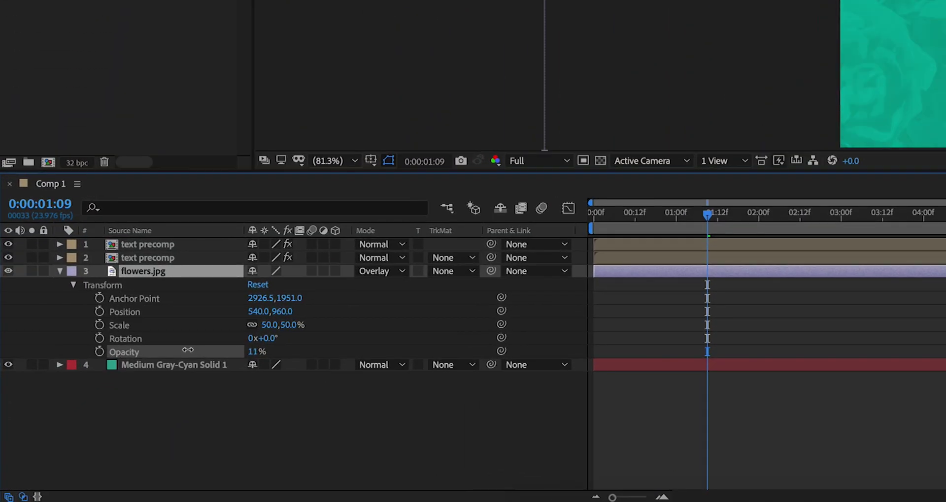
Open the text precomp and replace the quote with "Humility and freedom go hand in hand", one phrase per line
{"action": "left_click", "coordinate": [146, 258]}
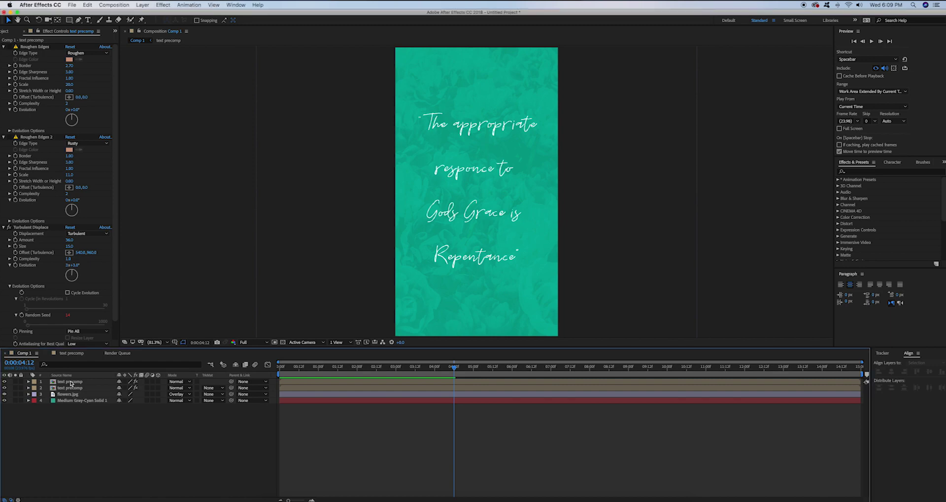
{"action": "left_click", "coordinate": [69, 384]}
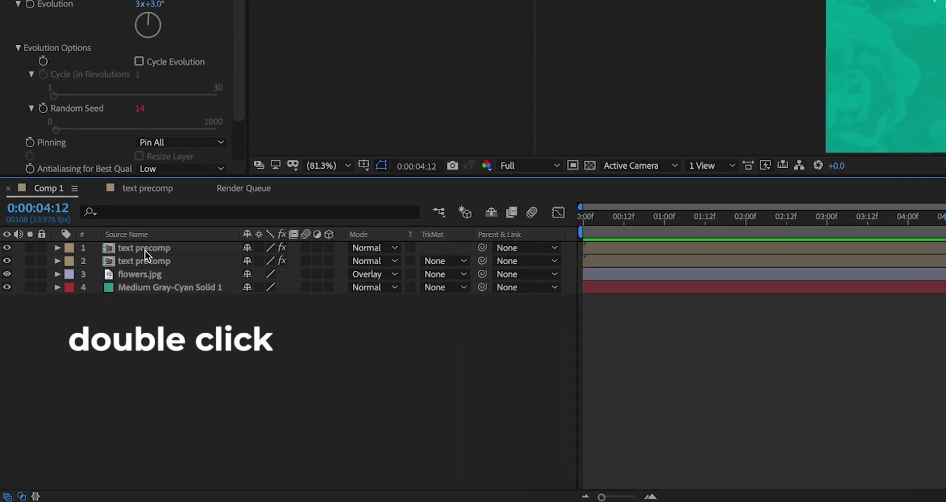
{"action": "left_click", "coordinate": [143, 244]}
{"action": "double_click", "coordinate": [143, 244]}
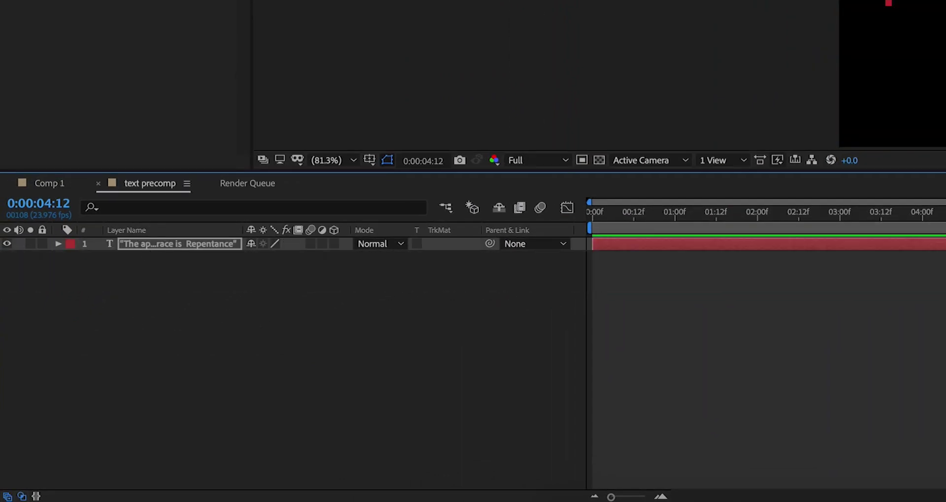
{"action": "type", "text": "nd in hand"}
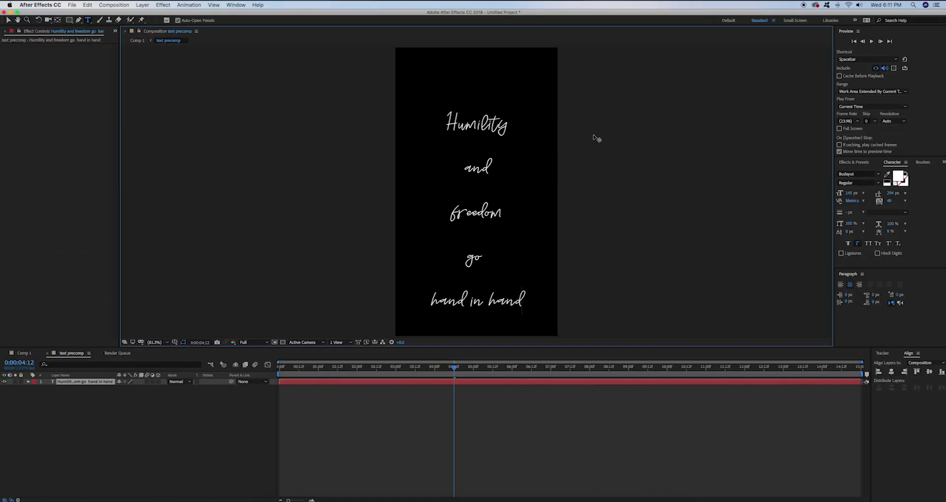
{"action": "key", "text": "super+a"}
Select the green solid layer in Comp 1 and open its solid settings
{"action": "left_click", "coordinate": [176, 413]}
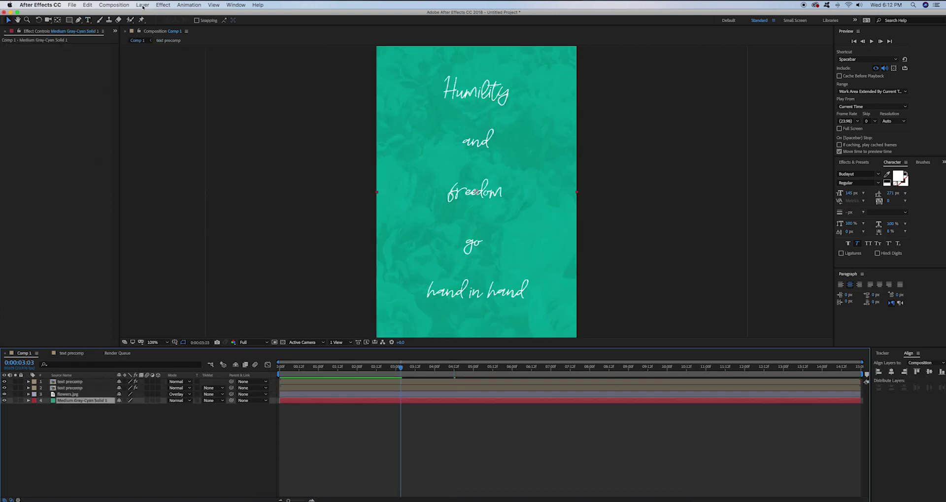
{"action": "left_click", "coordinate": [143, 5]}
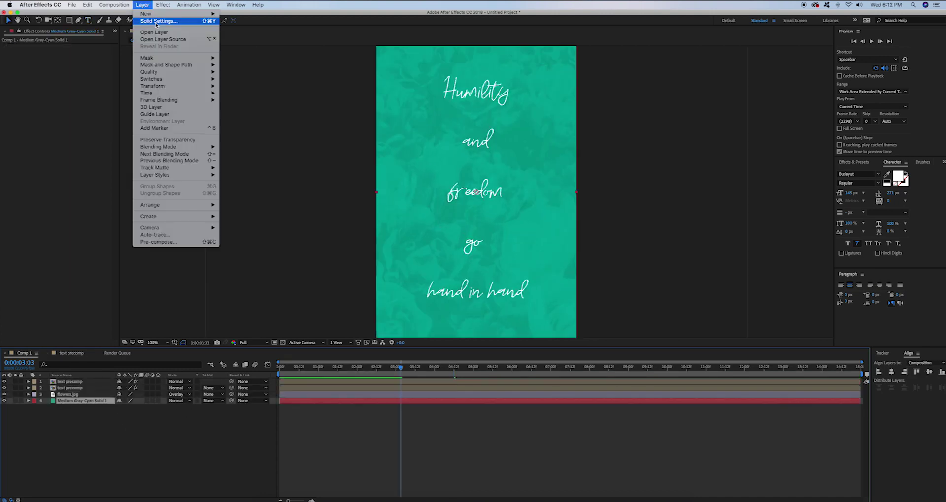